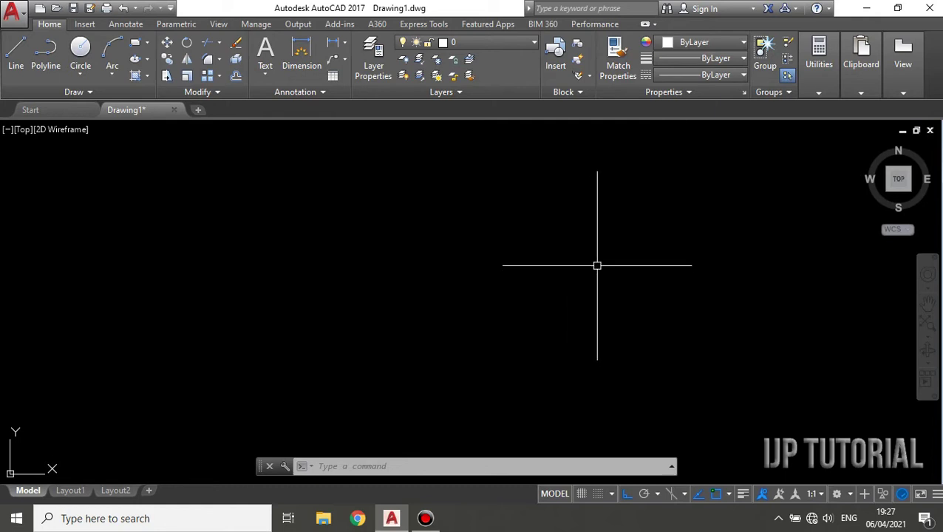
Create a new layer named GARIS PUTUS2
{"action": "left_click", "coordinate": [369, 69]}
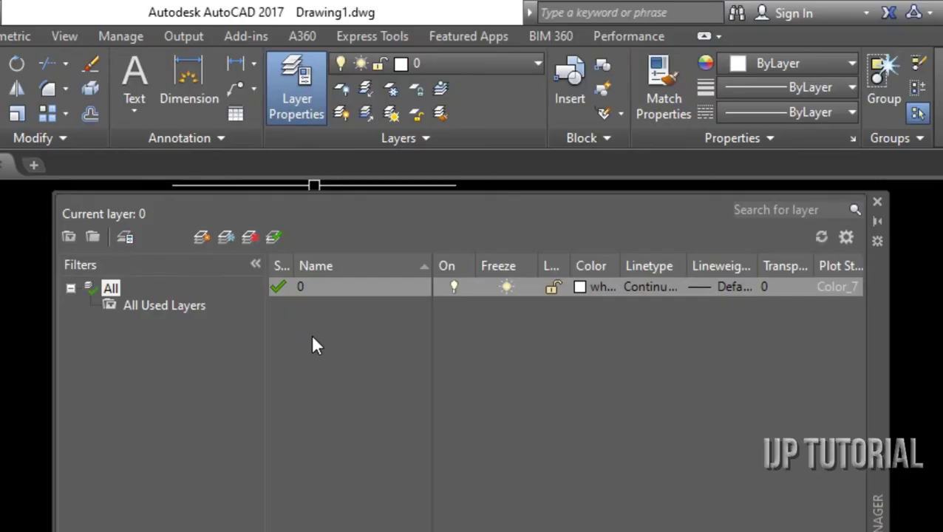
{"action": "right_click", "coordinate": [311, 344]}
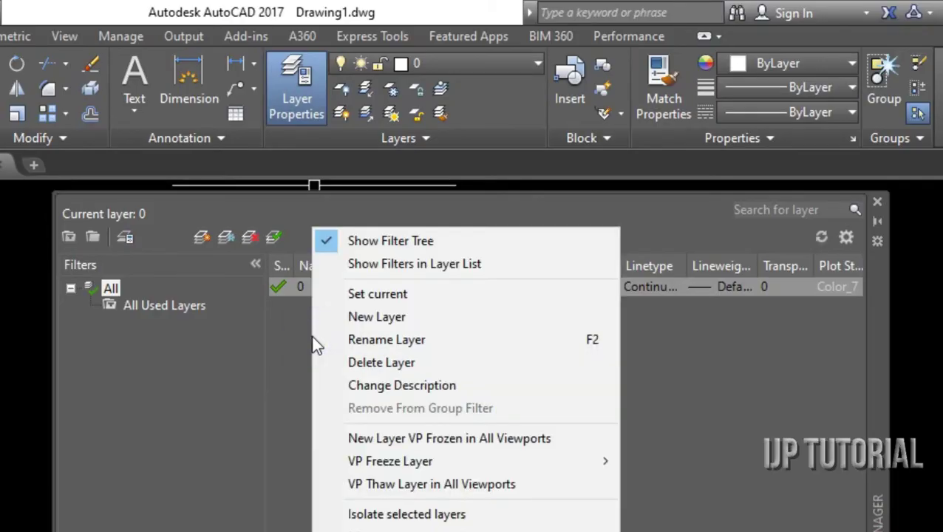
{"action": "left_click", "coordinate": [360, 316]}
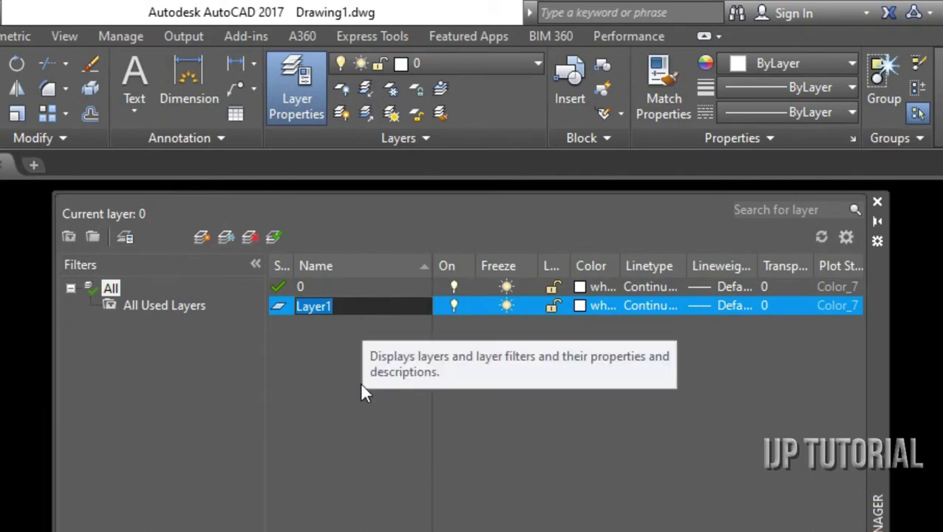
{"action": "type", "text": "GARIS"}
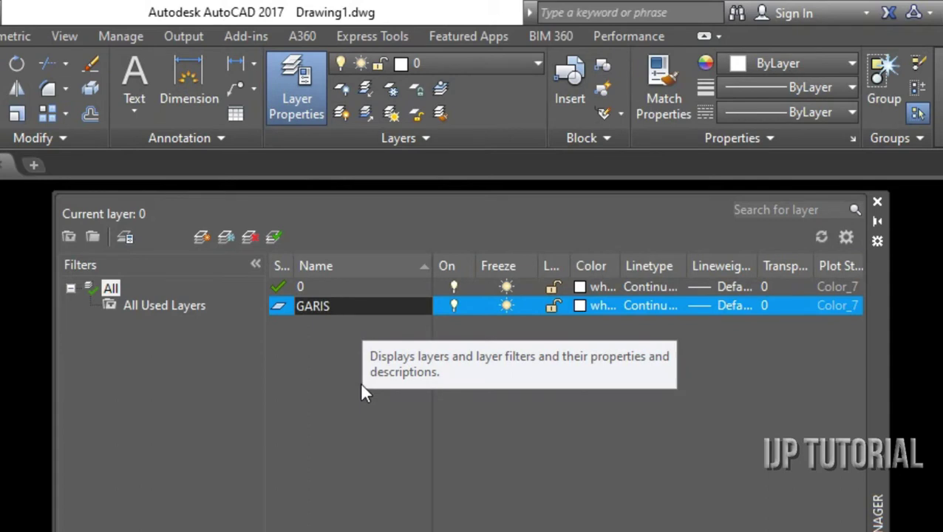
{"action": "type", "text": " PUTUS2"}
{"action": "left_click", "coordinate": [626, 467]}
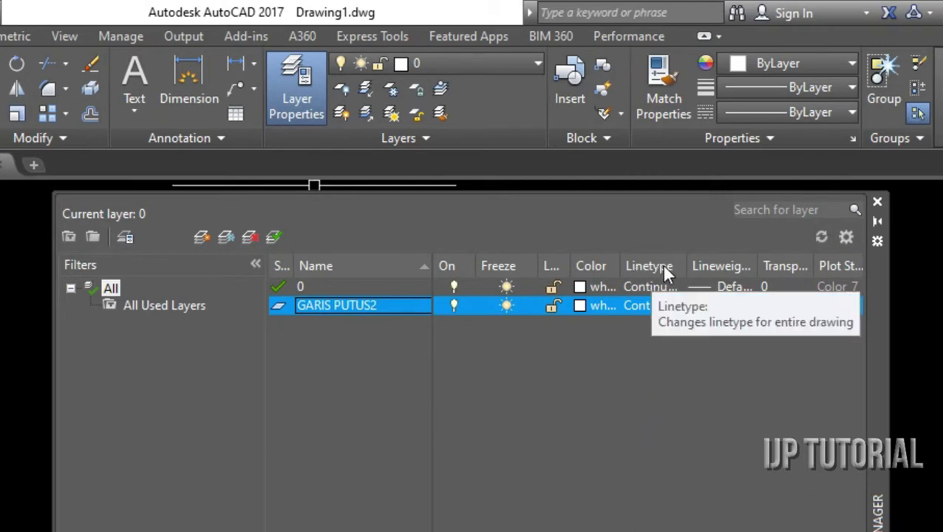
Load the ACAD_ISO03W100 linetype from acadiso.lin, assign it to the GARIS PUTUS2 layer, and close the layer manager
{"action": "left_click", "coordinate": [648, 311]}
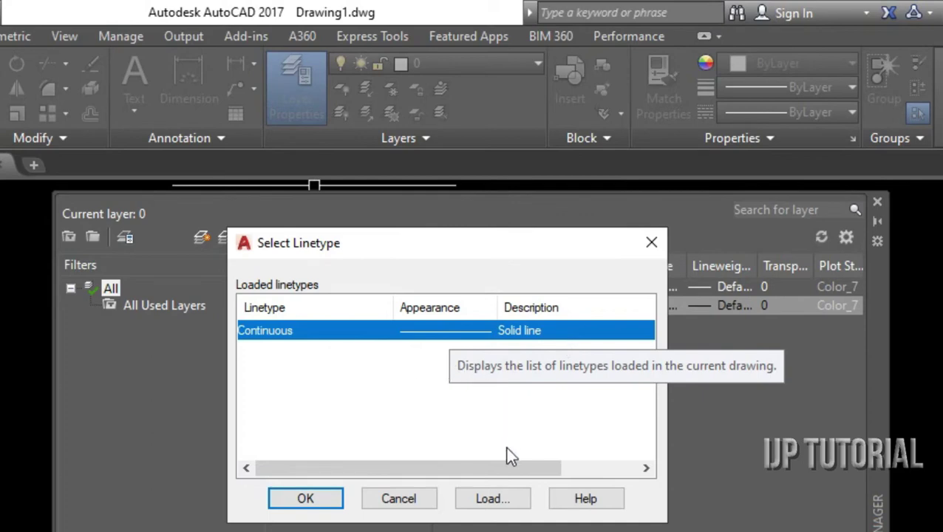
{"action": "left_click", "coordinate": [489, 500]}
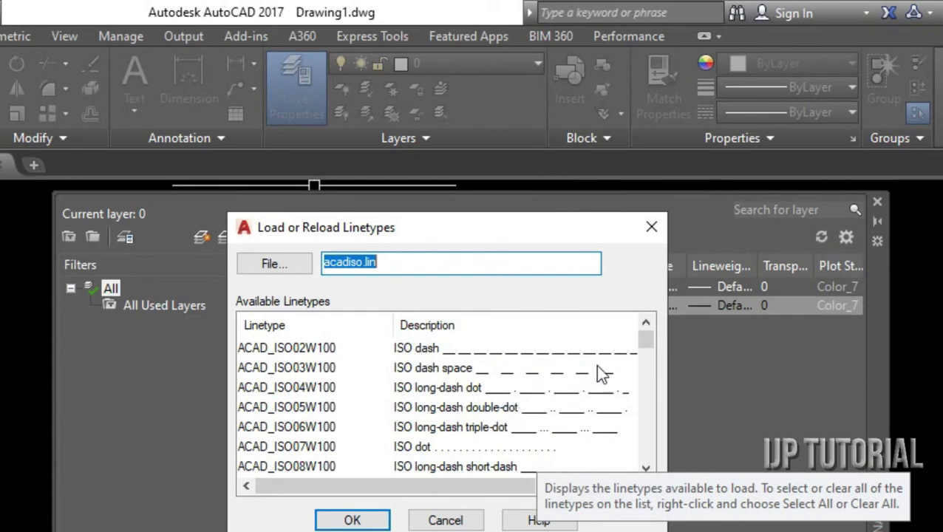
{"action": "left_click_drag", "start_coordinate": [650, 343], "coordinate": [649, 316]}
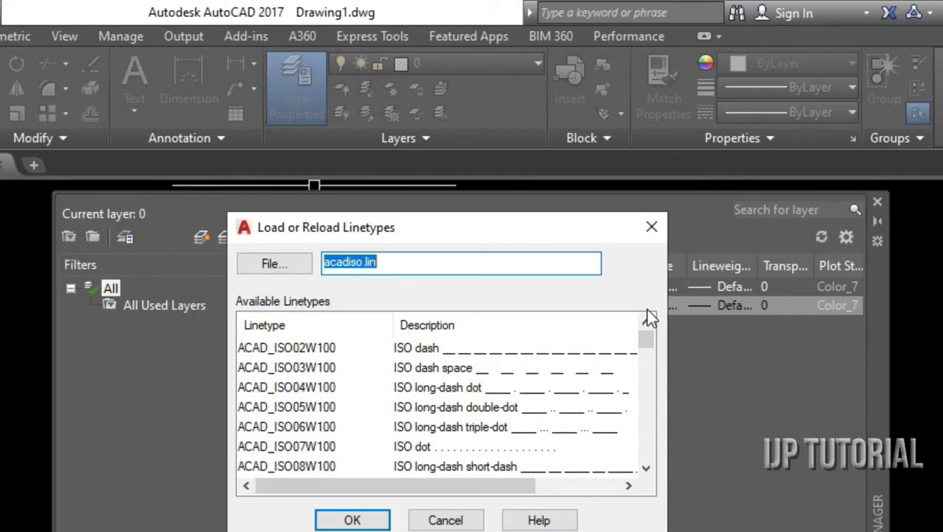
{"action": "left_click", "coordinate": [453, 368]}
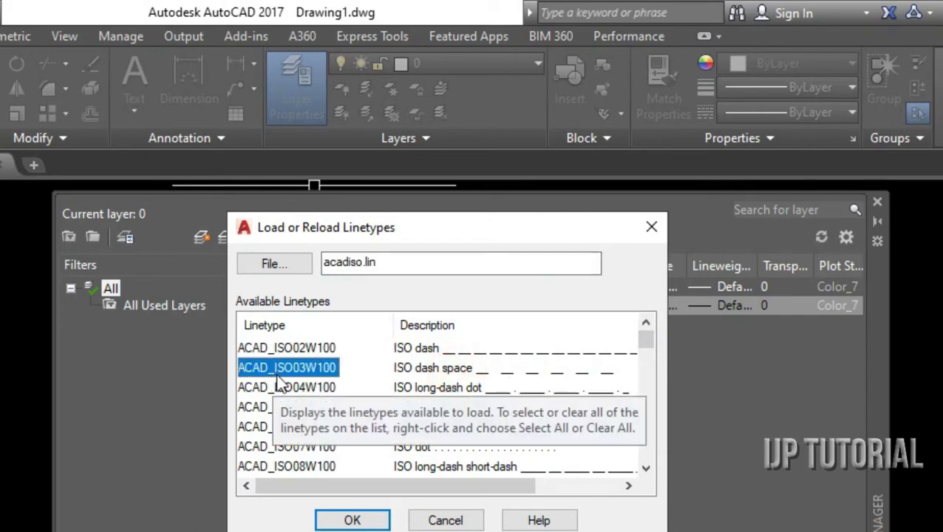
{"action": "left_click", "coordinate": [355, 520]}
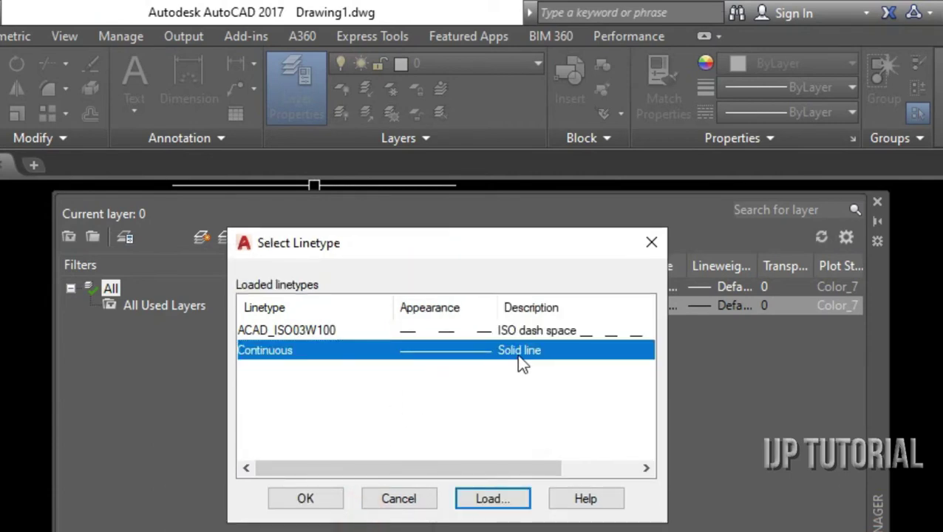
{"action": "left_click", "coordinate": [295, 331]}
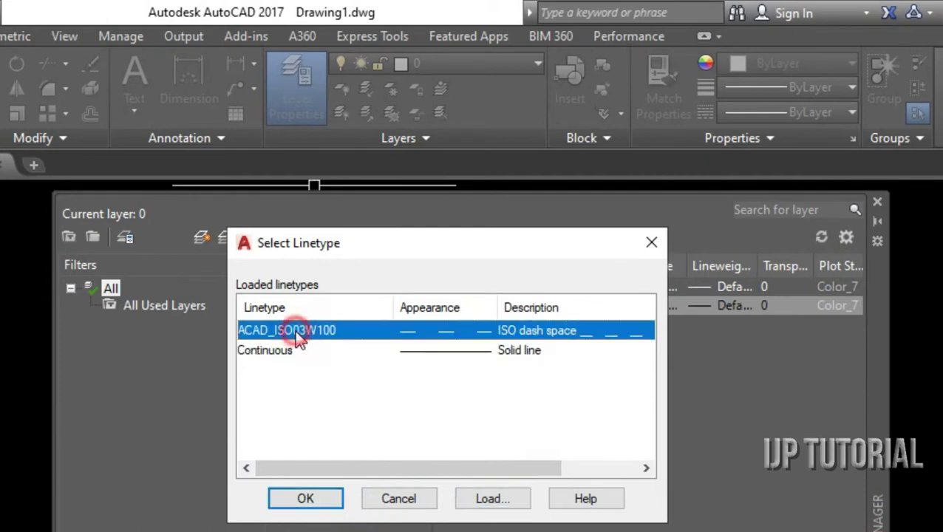
{"action": "left_click", "coordinate": [327, 499]}
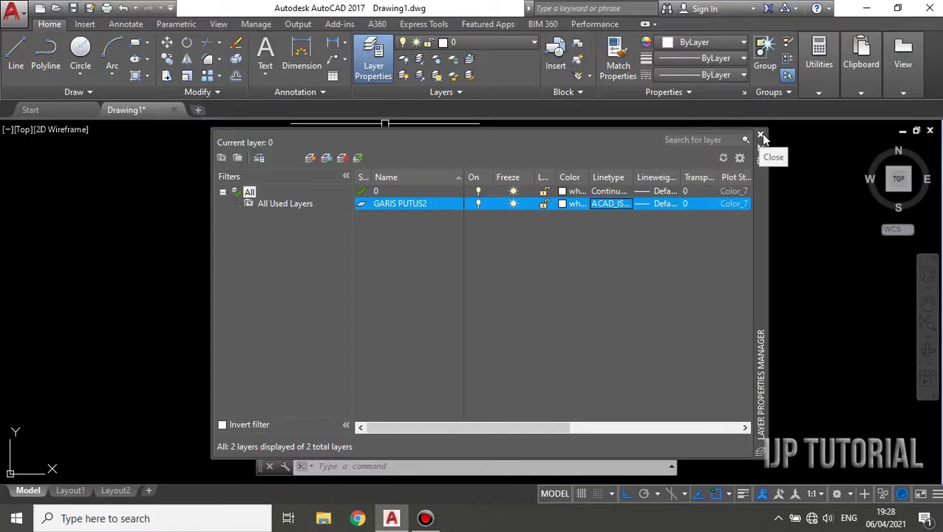
{"action": "left_click", "coordinate": [877, 201]}
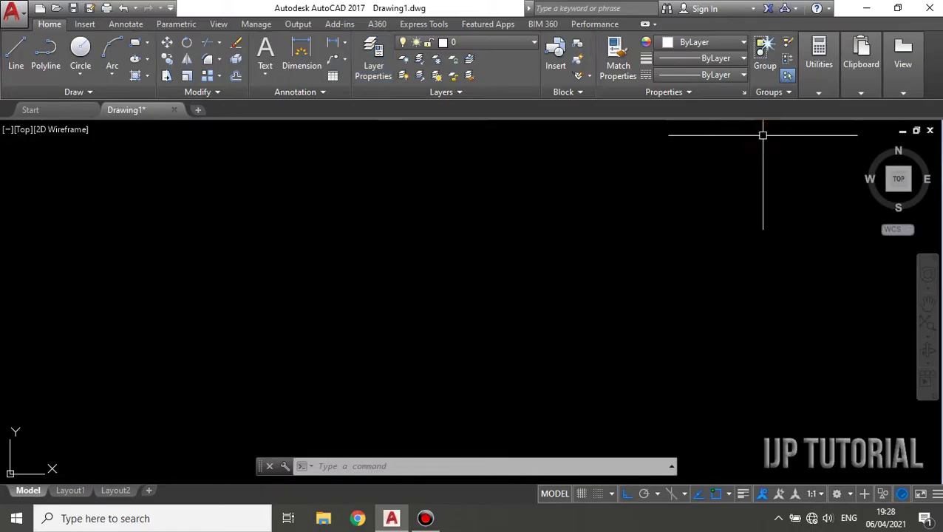
Make GARIS PUTUS2 the current layer and draw a horizontal line 500 units long
{"action": "left_click", "coordinate": [501, 46]}
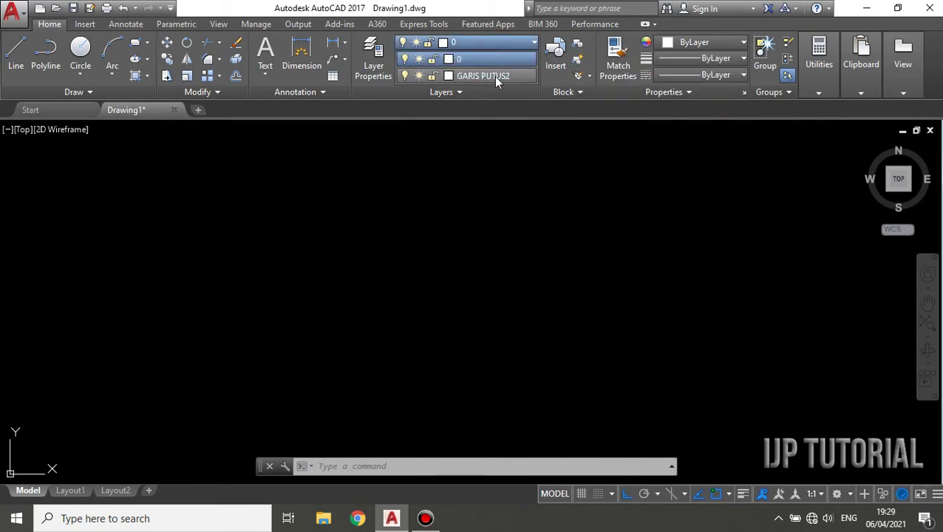
{"action": "left_click", "coordinate": [496, 77]}
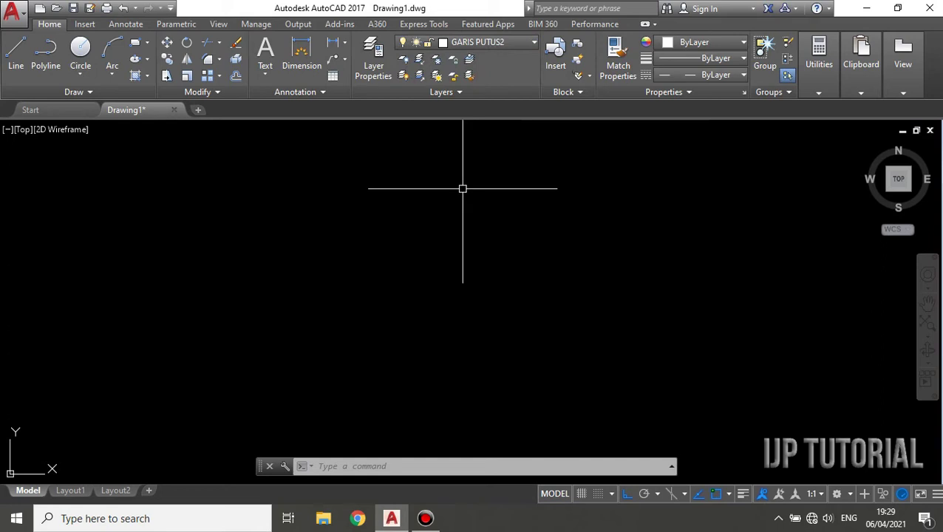
{"action": "left_click", "coordinate": [15, 50]}
{"action": "left_click", "coordinate": [268, 267]}
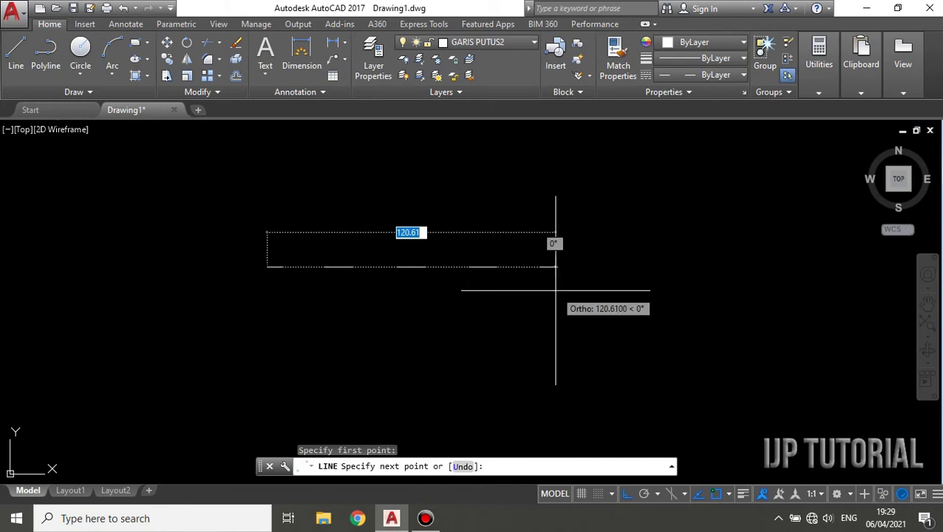
{"action": "type", "text": "500"}
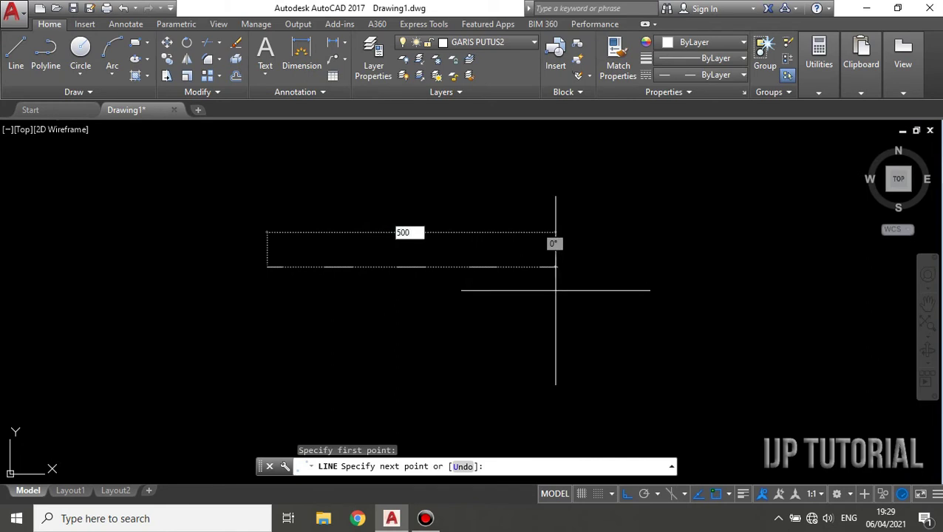
{"action": "key", "text": "Return"}
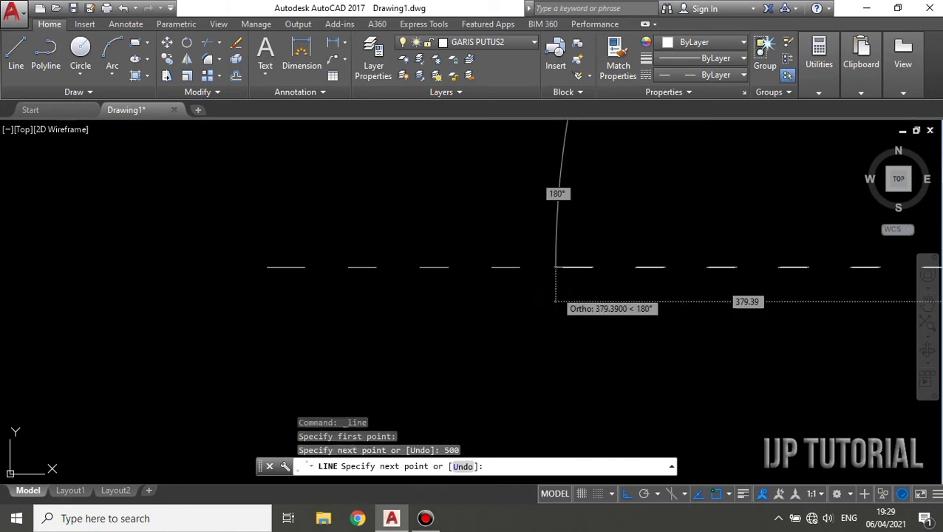
{"action": "key", "text": "Escape"}
{"action": "scroll", "coordinate": [384, 275], "scroll_direction": "down", "scroll_amount": 3}
{"action": "scroll", "coordinate": [505, 280], "scroll_direction": "up", "scroll_amount": 2}
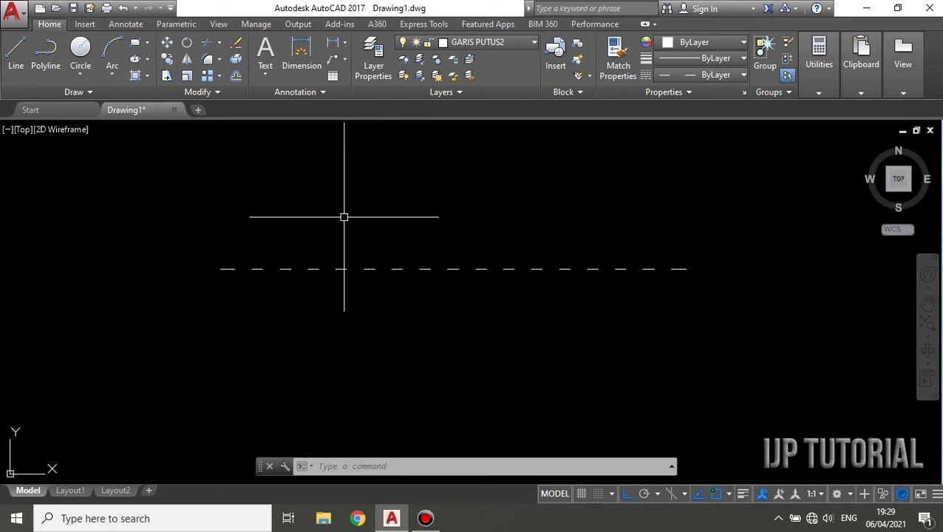
Draw a freehand-sized rectangle below the horizontal dashed line
{"action": "mouse_move", "coordinate": [401, 225]}
{"action": "middle_mouse_down"}
{"action": "mouse_move", "coordinate": [484, 226]}
{"action": "mouse_move", "coordinate": [457, 229]}
{"action": "mouse_move", "coordinate": [467, 212]}
{"action": "mouse_move", "coordinate": [444, 167]}
{"action": "middle_mouse_up"}
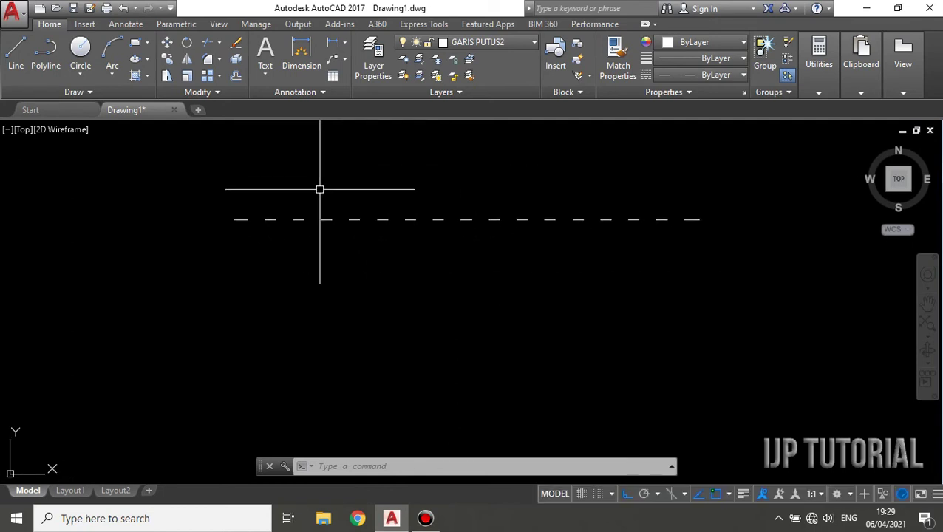
{"action": "left_click", "coordinate": [139, 47]}
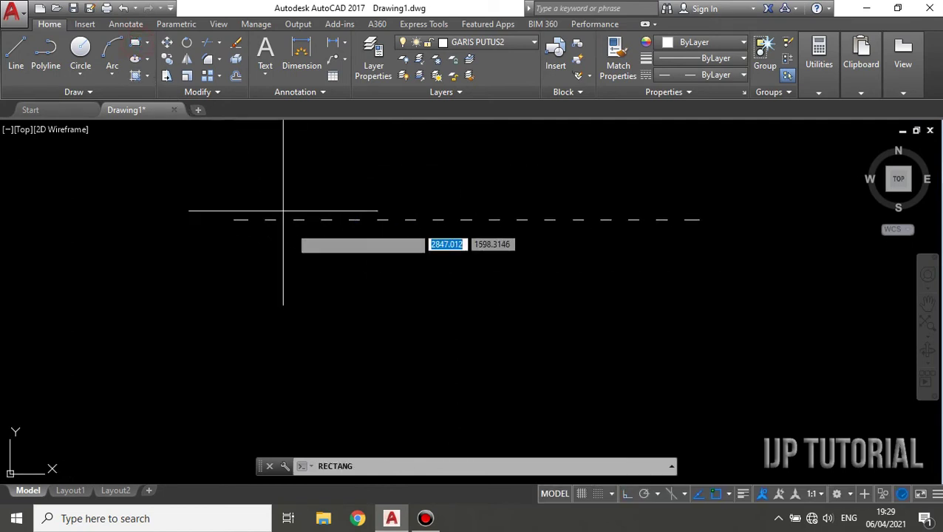
{"action": "left_click", "coordinate": [246, 288]}
{"action": "left_click", "coordinate": [523, 396]}
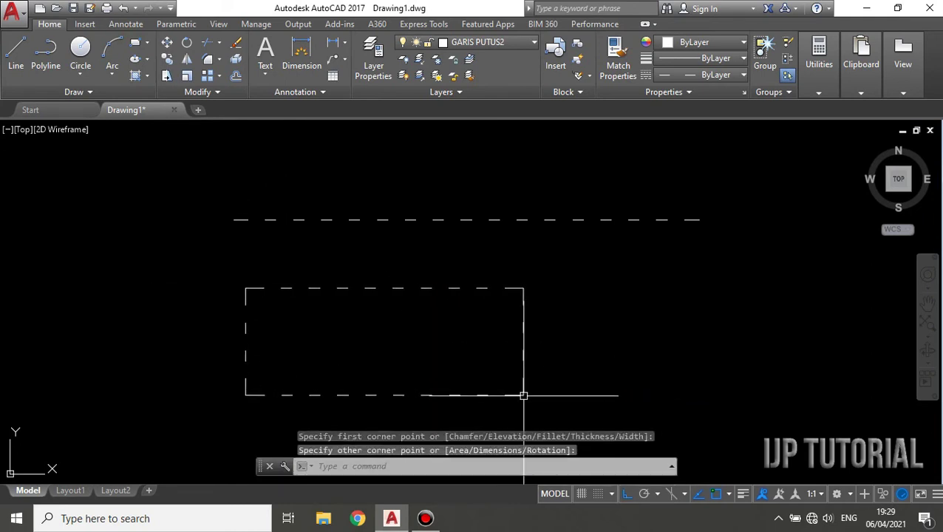
Draw a circle with a radius of about 72 units to the right of the rectangle
{"action": "left_click", "coordinate": [81, 49]}
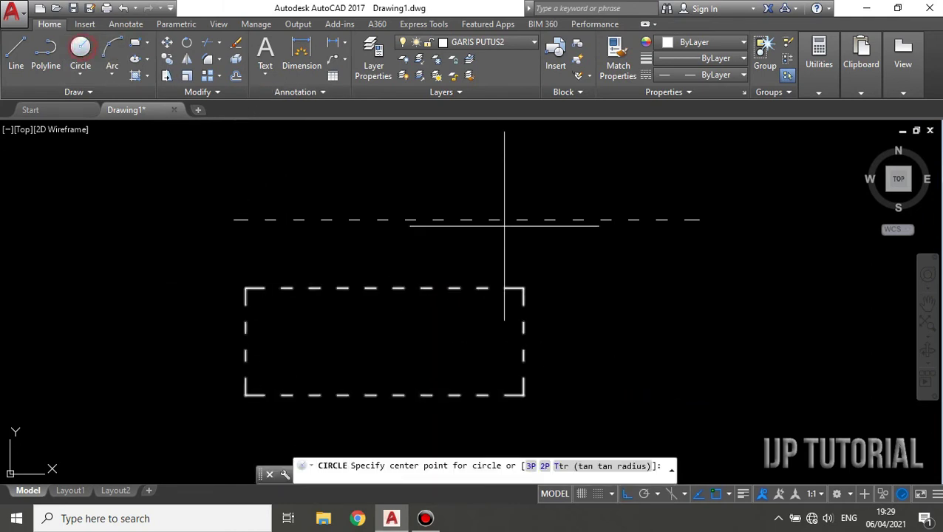
{"action": "left_click", "coordinate": [663, 342]}
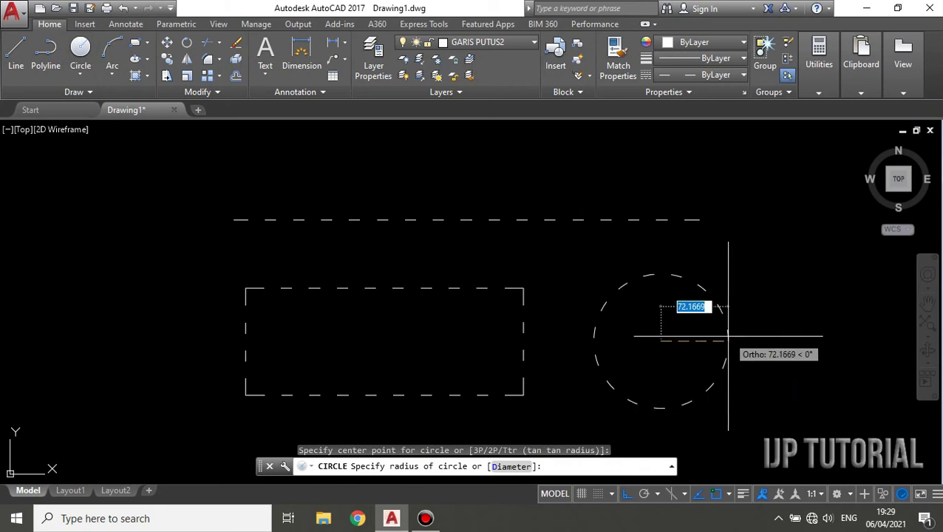
{"action": "left_click", "coordinate": [723, 311]}
{"action": "key", "text": "Escape"}
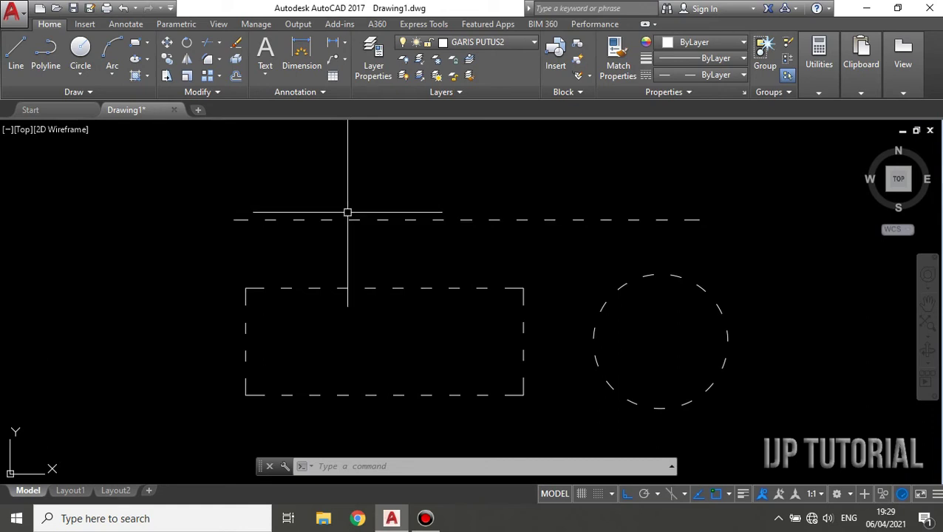
Set the linetype scale of the horizontal dashed line to 0.5 in its object properties
{"action": "scroll", "coordinate": [348, 213], "scroll_direction": "up", "scroll_amount": 2}
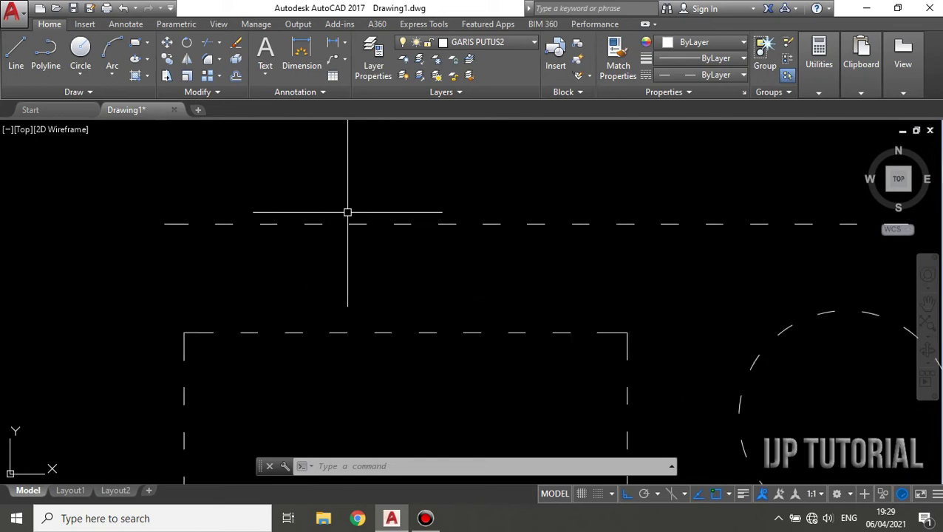
{"action": "scroll", "coordinate": [372, 204], "scroll_direction": "down", "scroll_amount": 2}
{"action": "scroll", "coordinate": [459, 193], "scroll_direction": "up", "scroll_amount": 2}
{"action": "scroll", "coordinate": [458, 193], "scroll_direction": "down", "scroll_amount": 2}
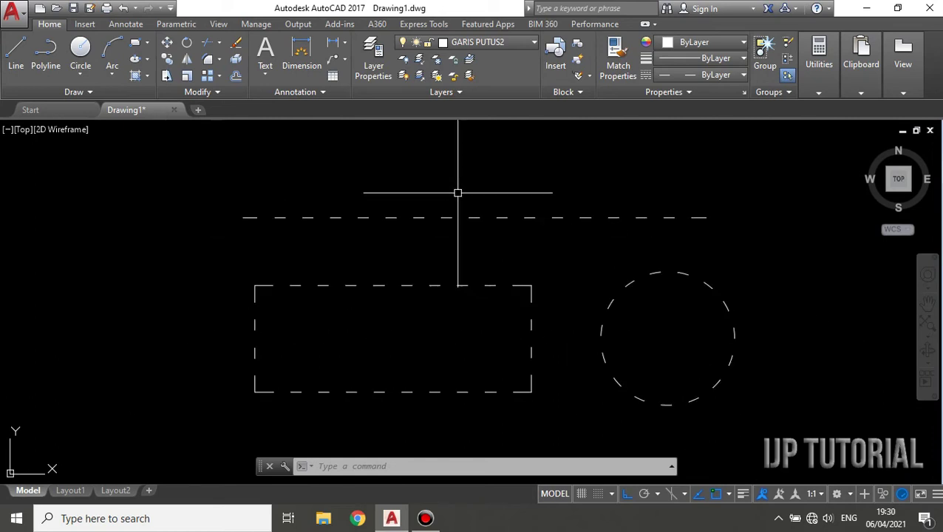
{"action": "left_click", "coordinate": [476, 216]}
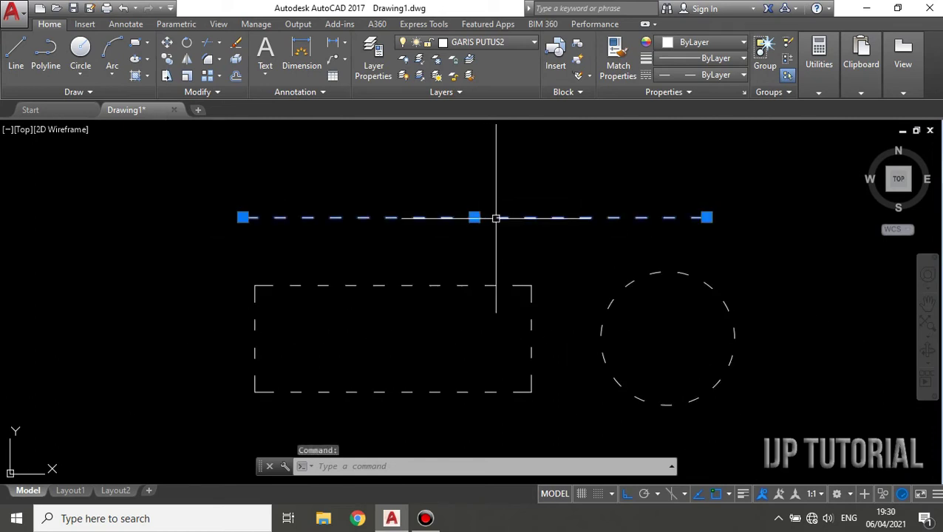
{"action": "right_click", "coordinate": [495, 216]}
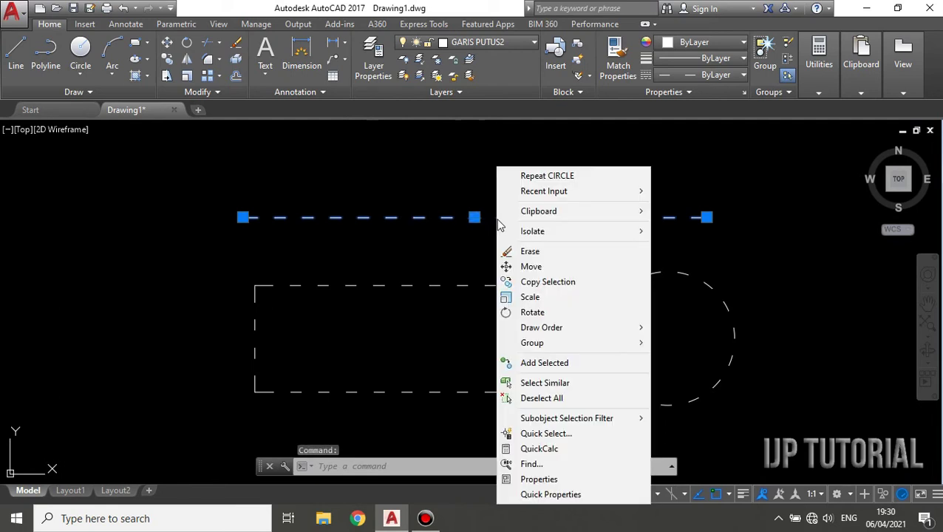
{"action": "left_click", "coordinate": [551, 480]}
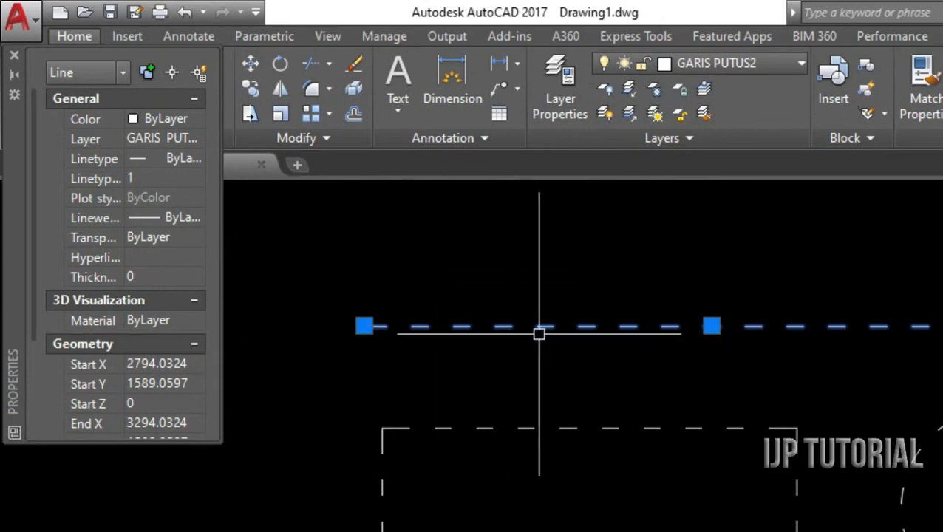
{"action": "left_click", "coordinate": [147, 178]}
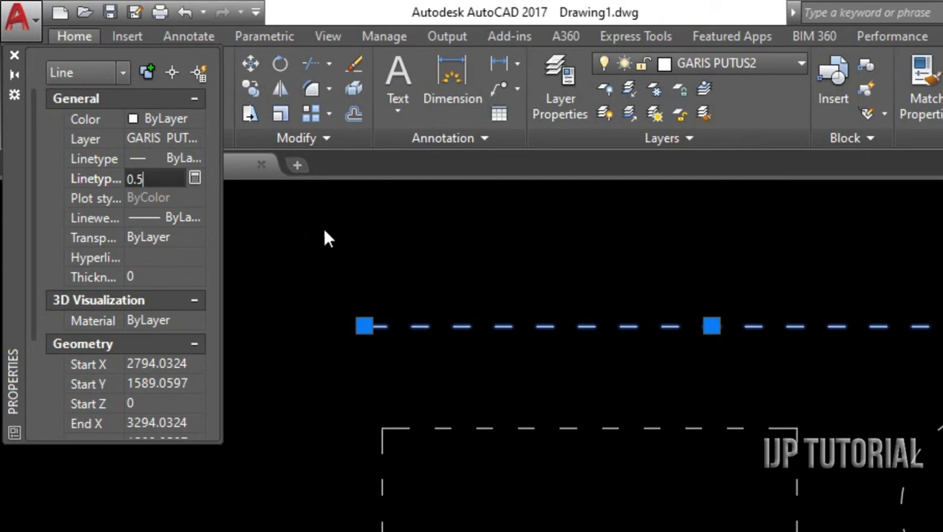
{"action": "left_click", "coordinate": [345, 226]}
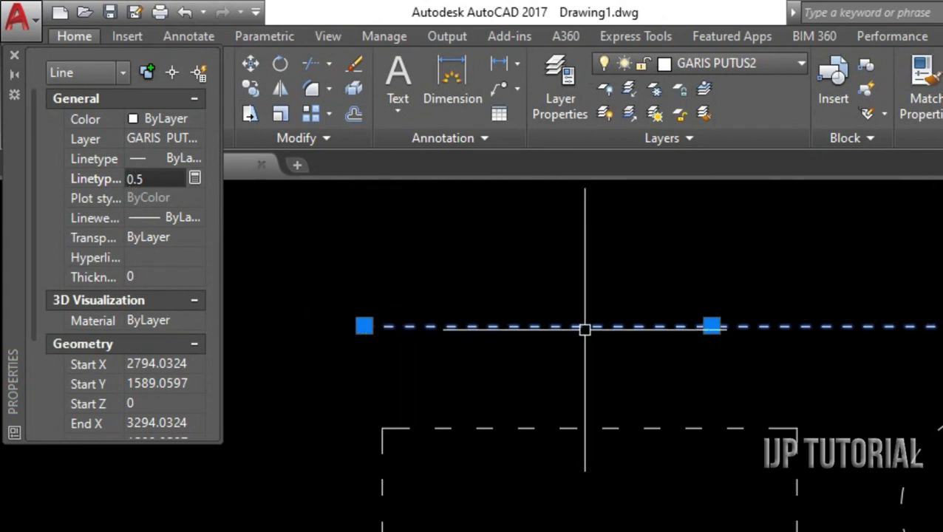
Set the horizontal line's linetype scale to 2
{"action": "left_click", "coordinate": [168, 182]}
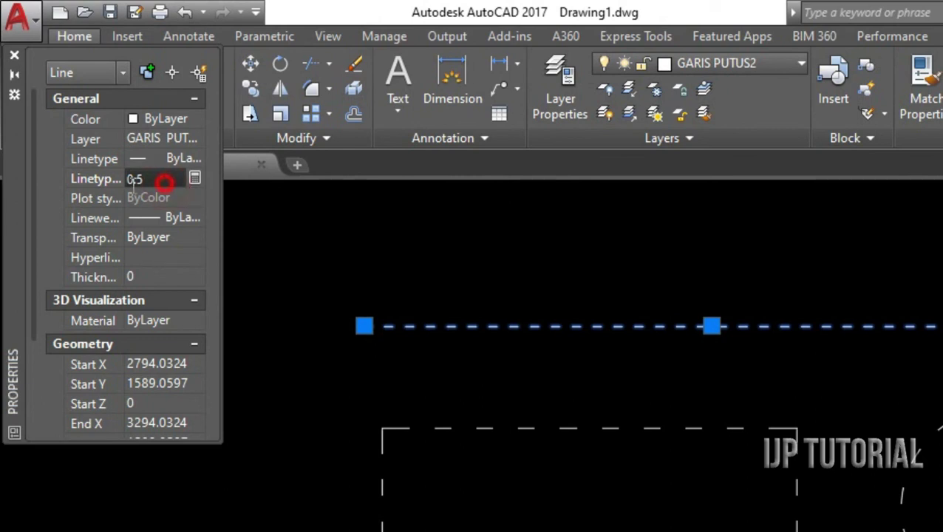
{"action": "type", "text": "2"}
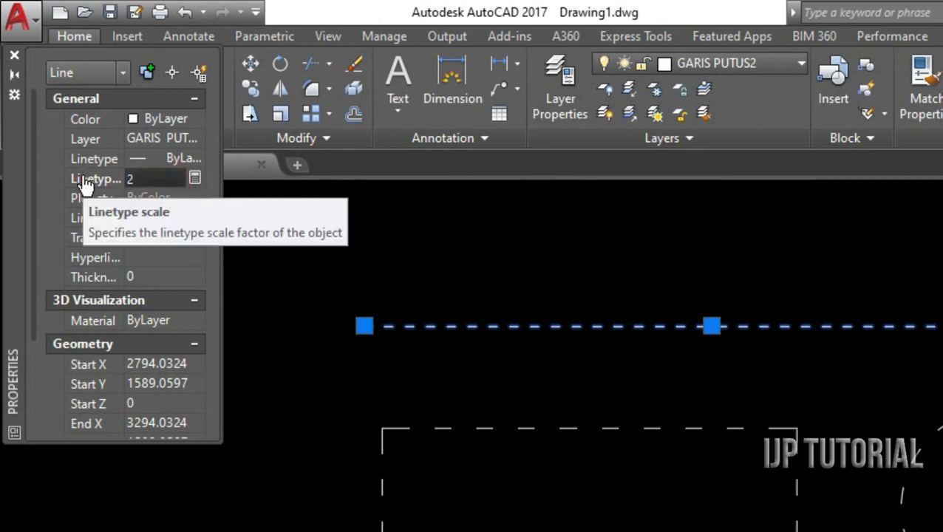
{"action": "key", "text": "Return"}
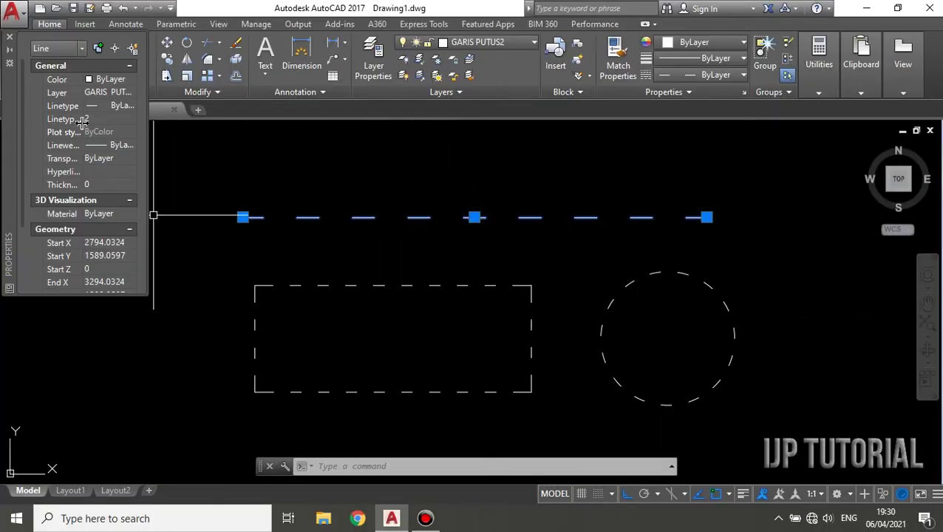
Close the object properties and draw a 500-unit horizontal line above the existing horizontal dashed line
{"action": "key", "text": "Escape"}
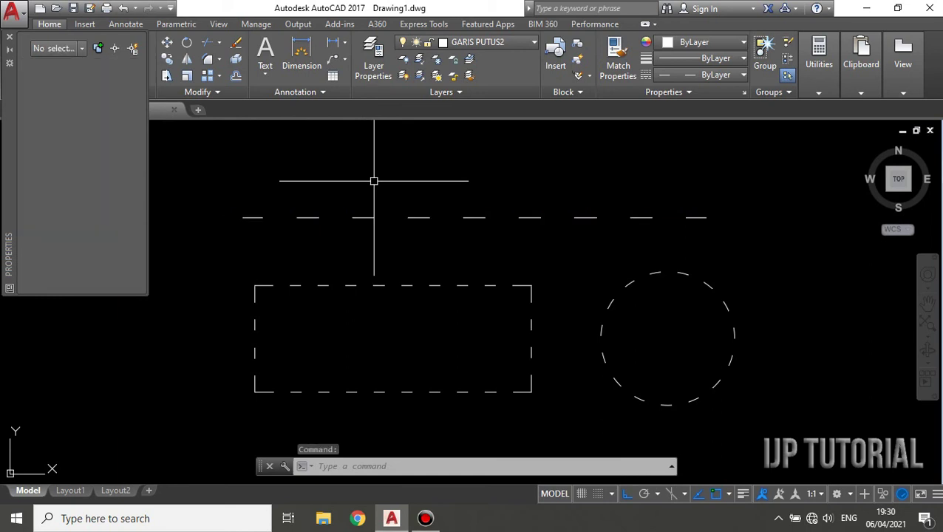
{"action": "left_click", "coordinate": [9, 37]}
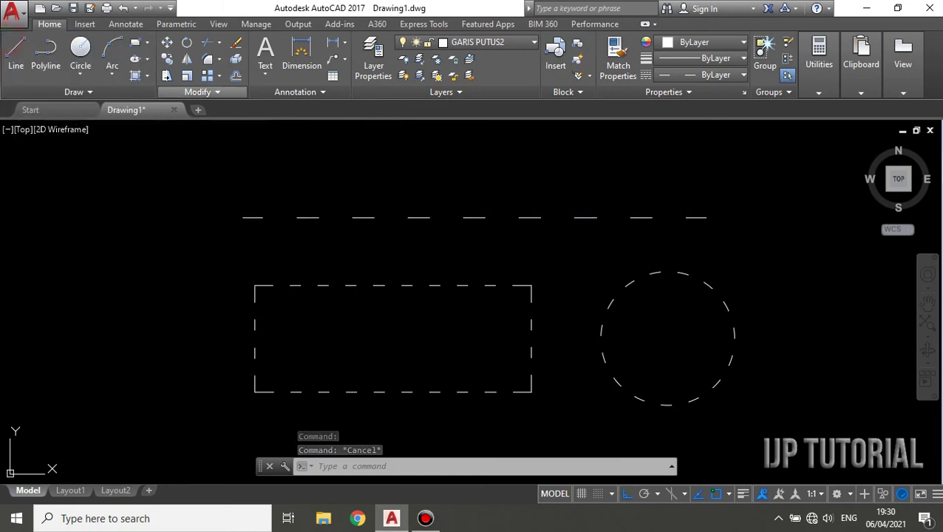
{"action": "left_click", "coordinate": [16, 51]}
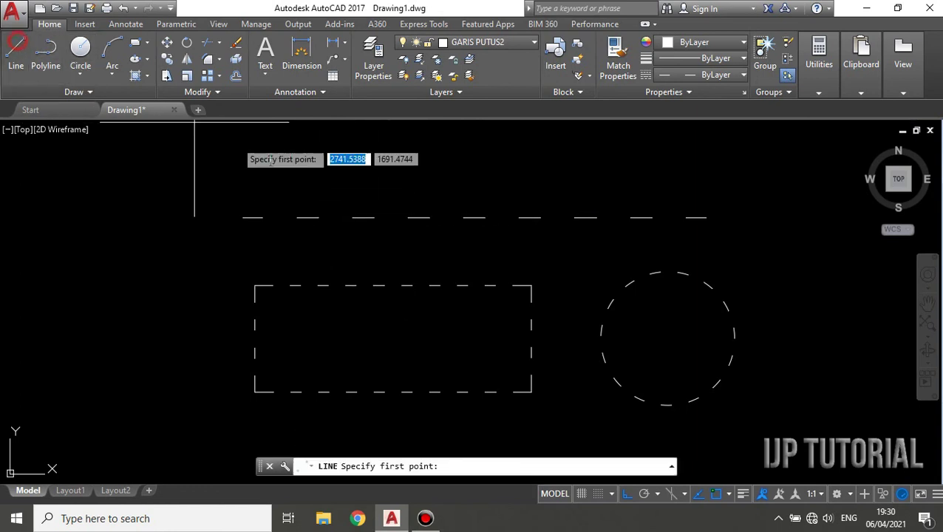
{"action": "left_click", "coordinate": [247, 178]}
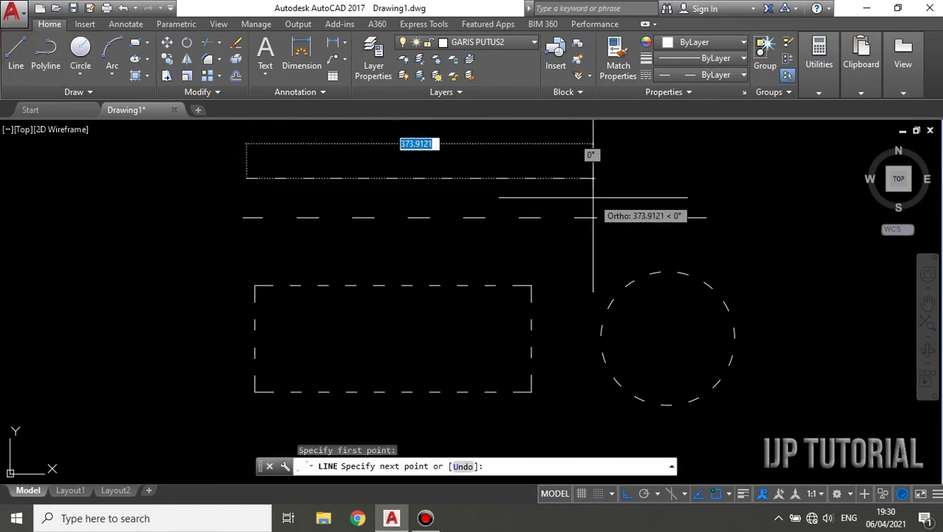
{"action": "type", "text": "500"}
{"action": "key", "text": "Return"}
{"action": "key", "text": "Escape"}
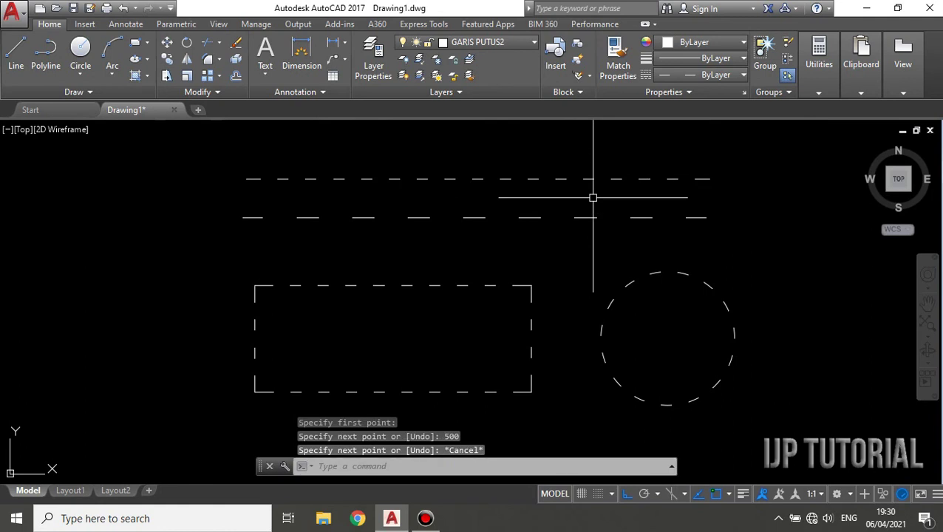
Draw a 50-unit horizontal line above the left end of the upper dashed line
{"action": "left_click", "coordinate": [13, 49]}
{"action": "scroll", "coordinate": [257, 158], "scroll_direction": "up", "scroll_amount": 5}
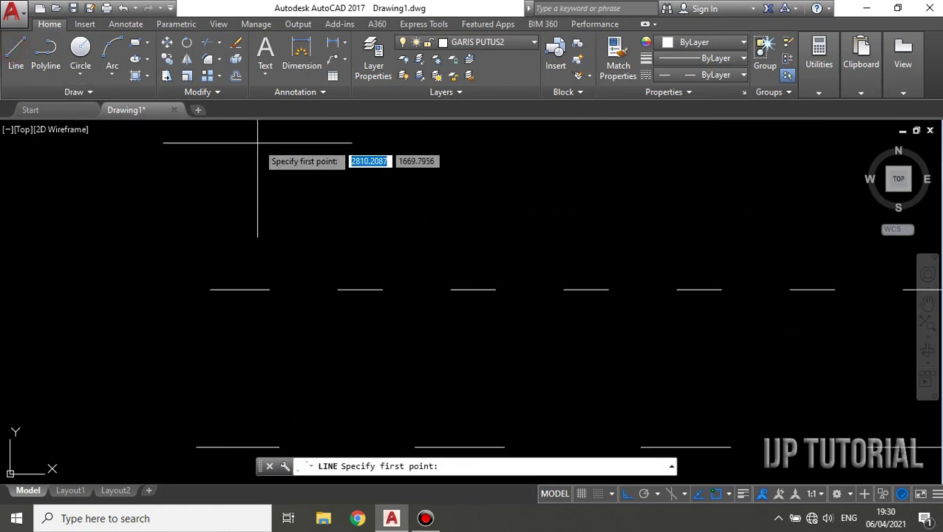
{"action": "left_click", "coordinate": [211, 168]}
{"action": "type", "text": "50"}
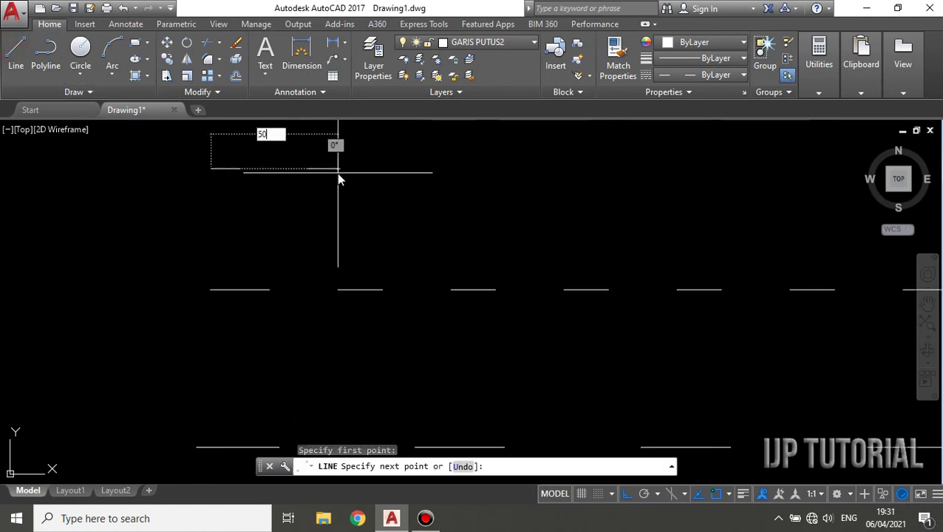
{"action": "key", "text": "Return"}
{"action": "key", "text": "Escape"}
Set the linetype scale of the 50-unit line to 0.1 in its object properties, then close the properties and deselect the line
{"action": "scroll", "coordinate": [310, 154], "scroll_direction": "up", "scroll_amount": 5}
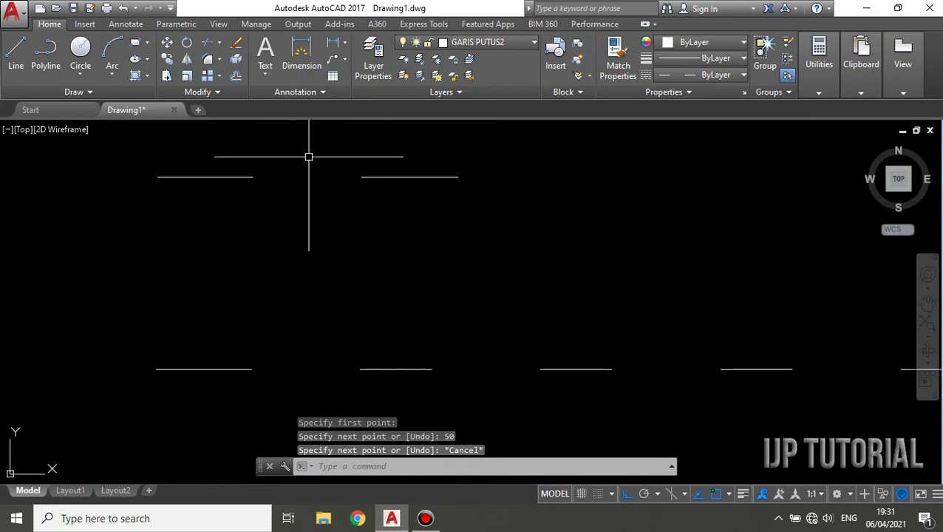
{"action": "mouse_move", "coordinate": [402, 191]}
{"action": "middle_mouse_down"}
{"action": "mouse_move", "coordinate": [370, 244]}
{"action": "mouse_move", "coordinate": [489, 241]}
{"action": "middle_mouse_up"}
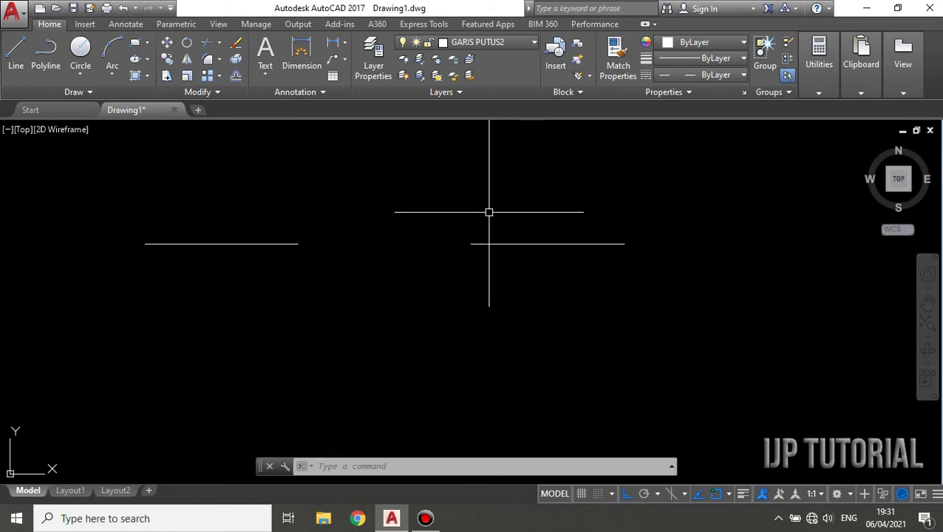
{"action": "left_click", "coordinate": [496, 242]}
{"action": "right_click", "coordinate": [496, 243]}
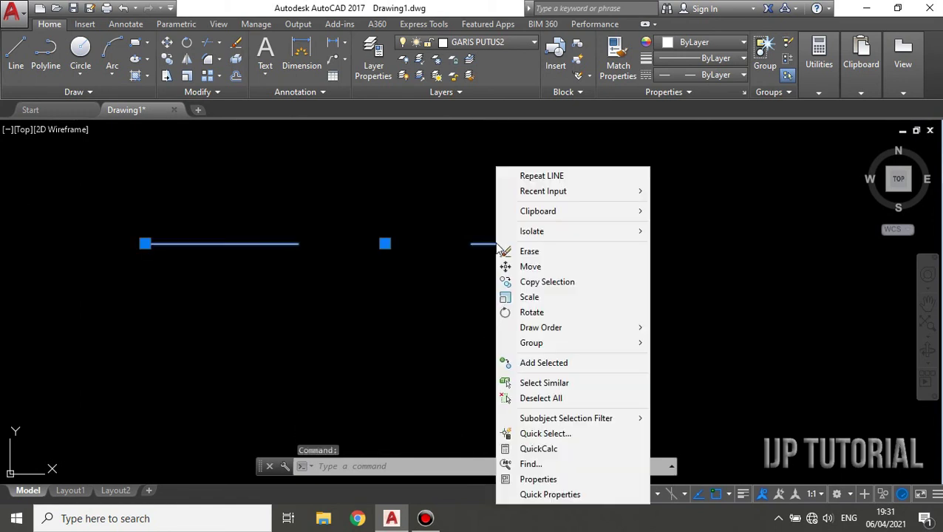
{"action": "left_click", "coordinate": [537, 479]}
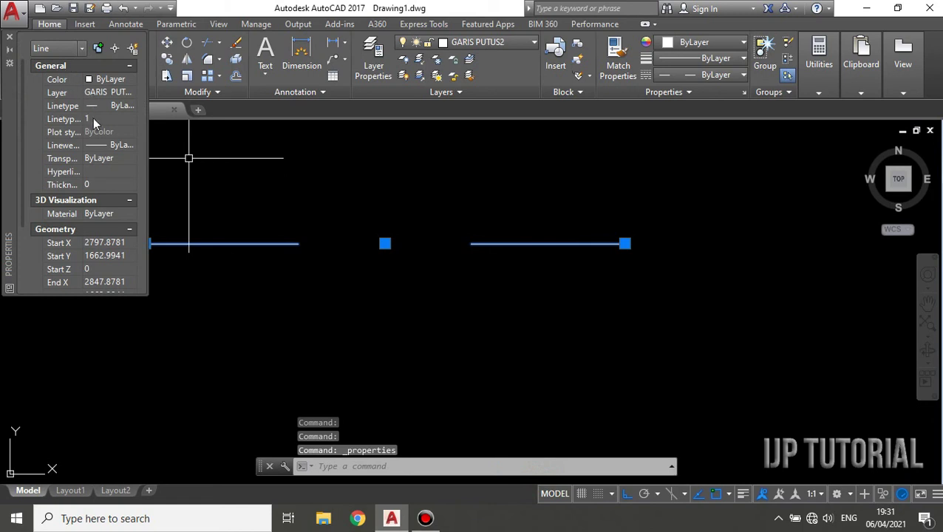
{"action": "left_click", "coordinate": [93, 119]}
{"action": "type", "text": "0."}
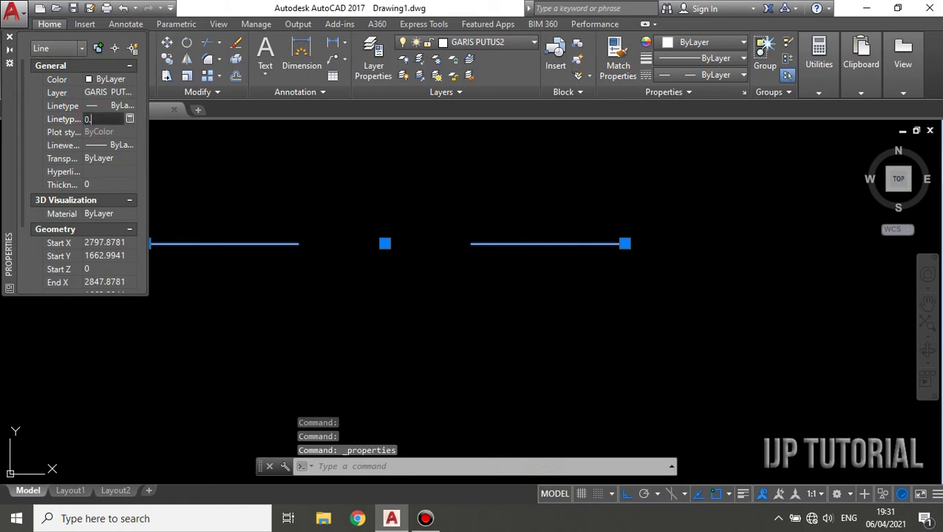
{"action": "type", "text": "1"}
{"action": "key", "text": "Return"}
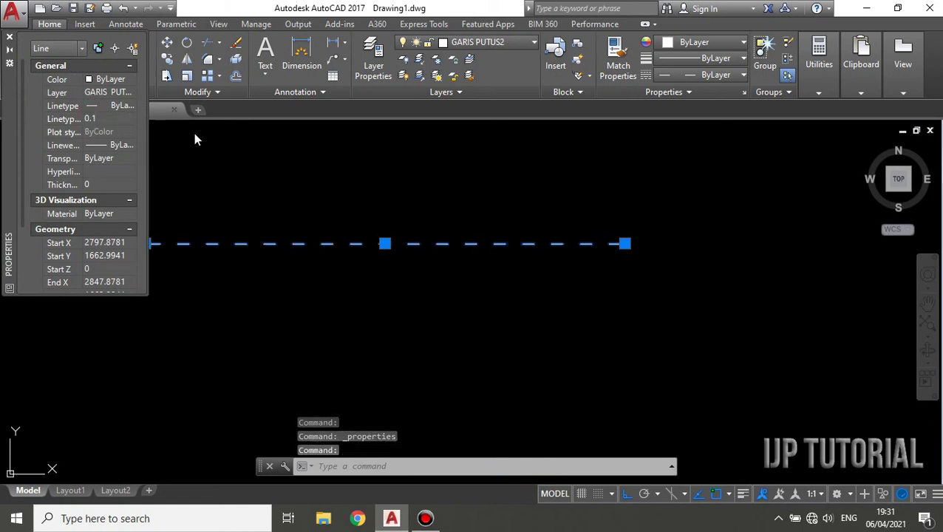
{"action": "left_click", "coordinate": [10, 36]}
{"action": "key", "text": "Escape"}
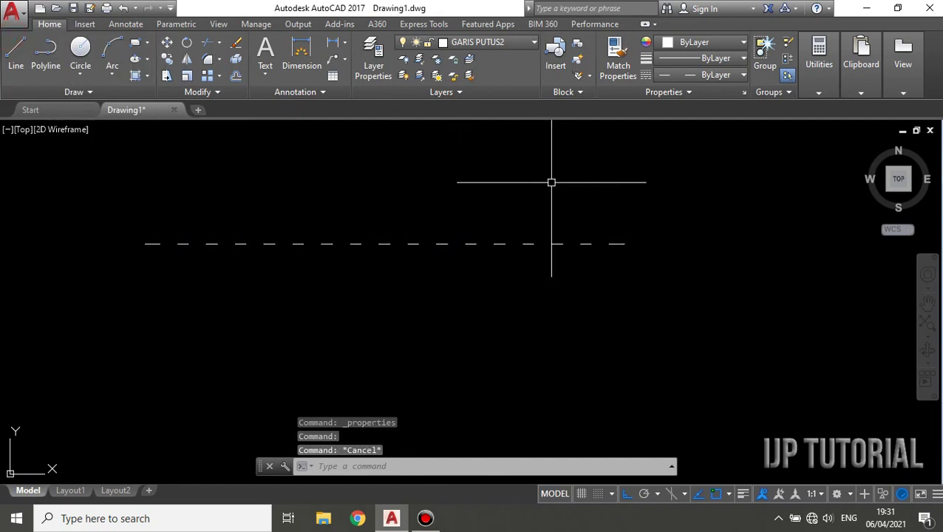